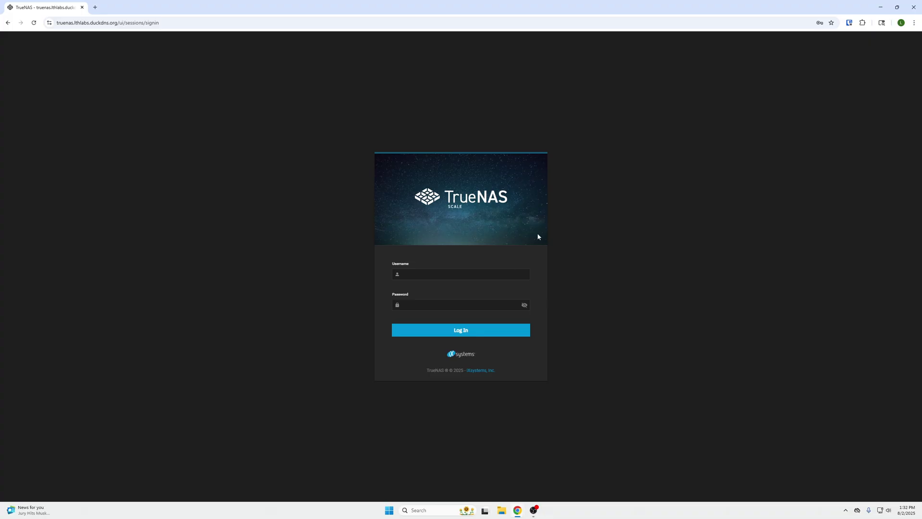
# - Sign in to the TrueNAS SCALE web interface as admin with the account password
pyautogui.click(481, 272)
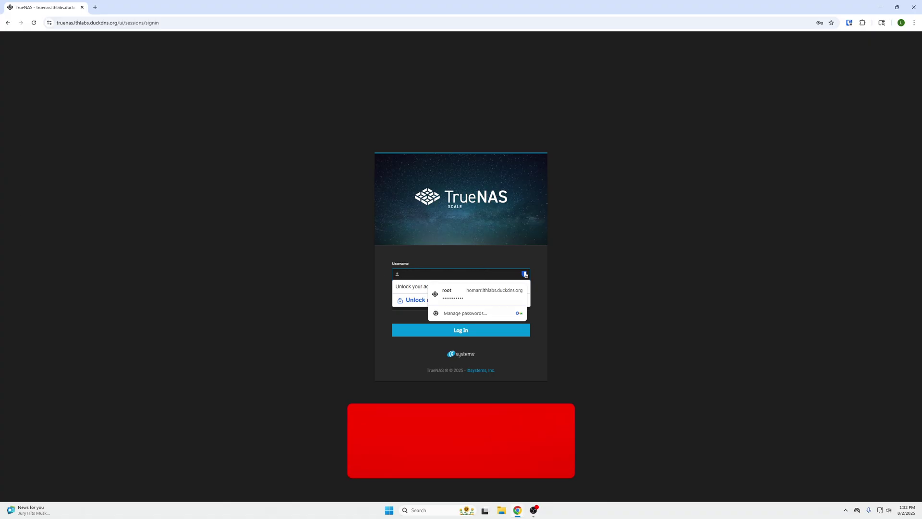
pyautogui.click(238, 180)
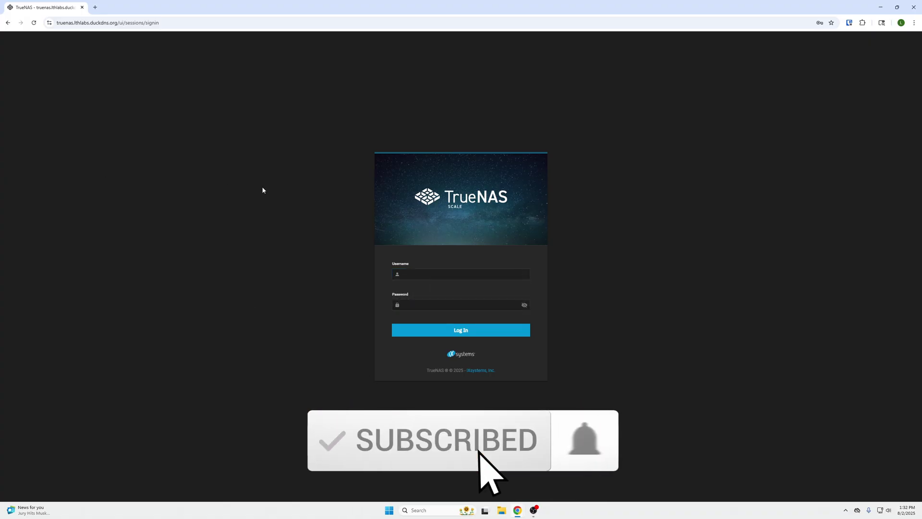
pyautogui.click(425, 277)
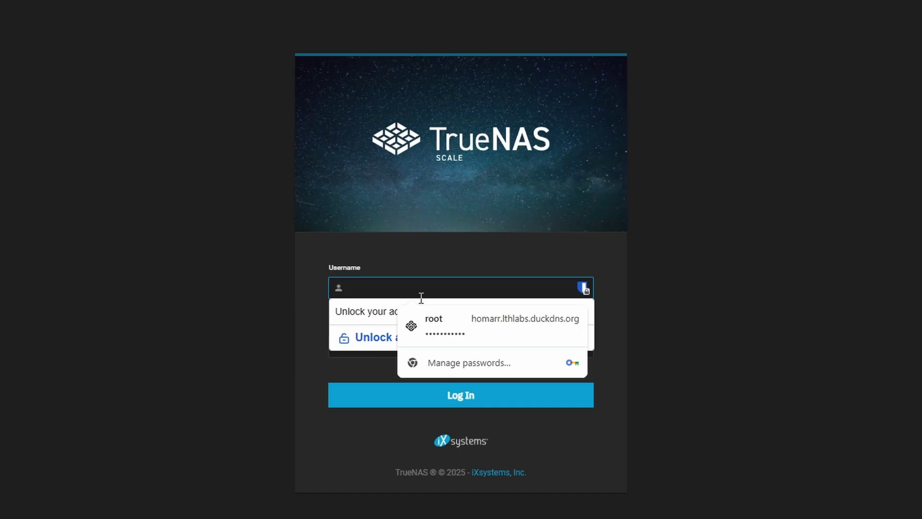
pyautogui.write('admin')
pyautogui.press('Tab')
pyautogui.write('********')
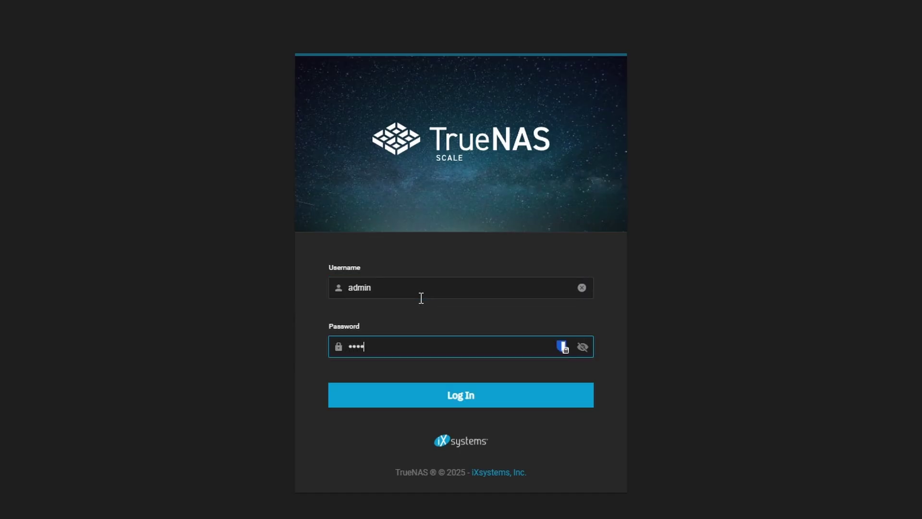
pyautogui.write('*')
pyautogui.press('Return')
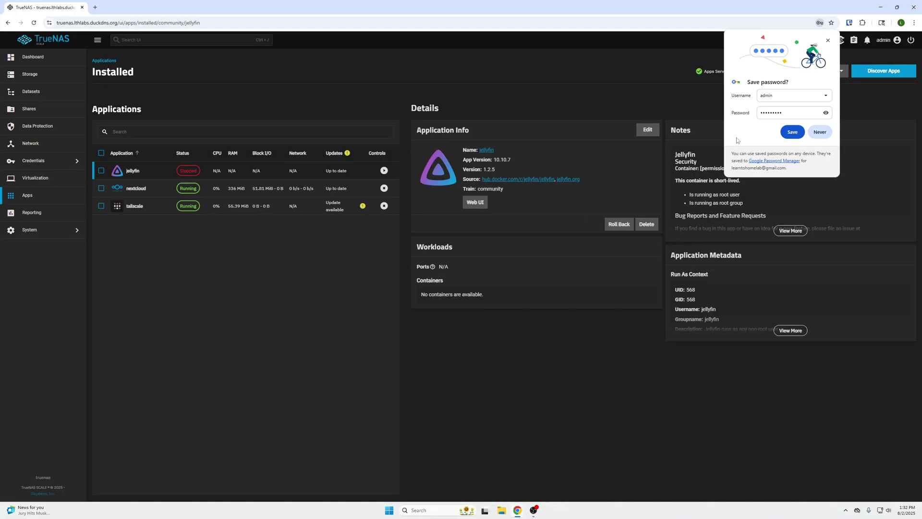
# - Decline saving the password, copy 192.168.50.196 from the Dashboard, and return to Apps
pyautogui.click(827, 40)
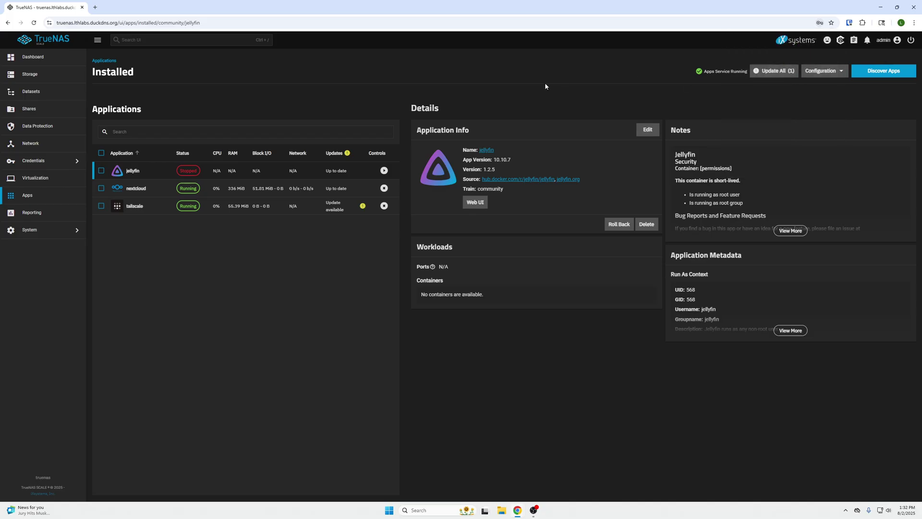
pyautogui.click(33, 56)
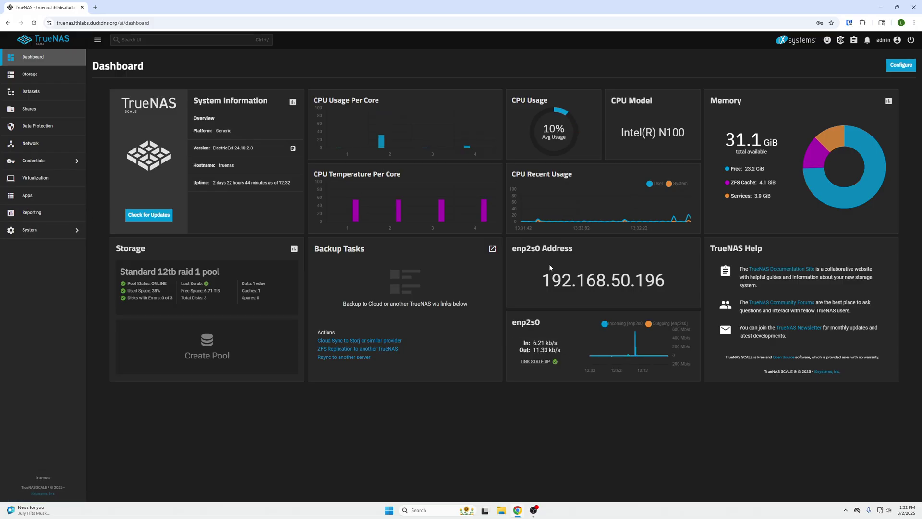
pyautogui.moveTo(543, 282); pyautogui.dragTo(671, 286)
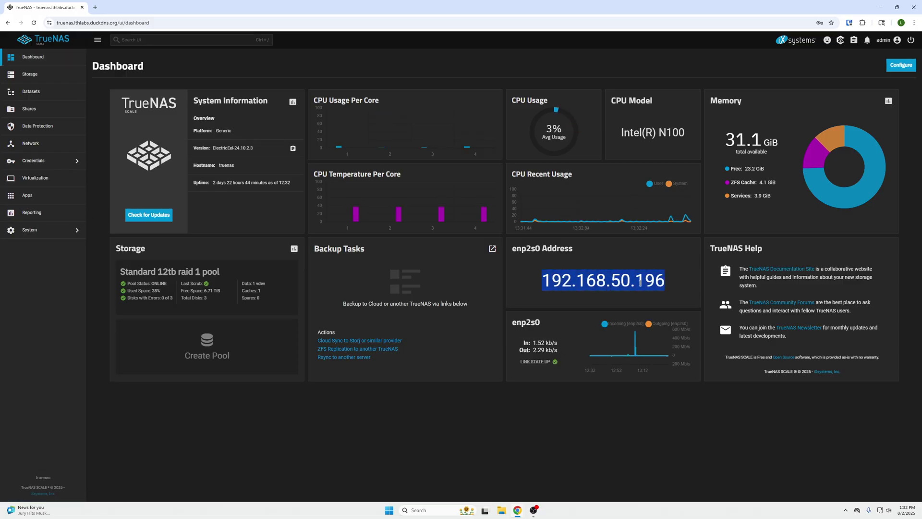
pyautogui.rightClick(640, 283)
pyautogui.click(655, 293)
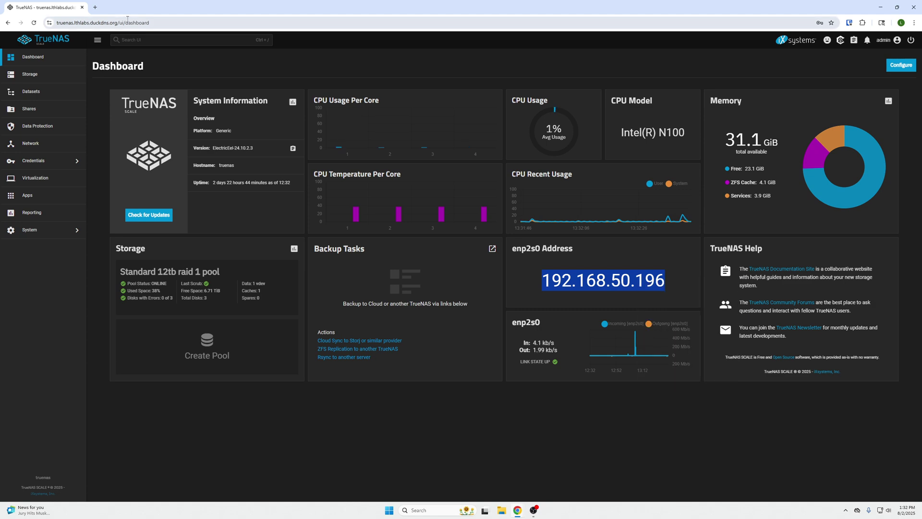
pyautogui.click(673, 282)
pyautogui.doubleClick(673, 281)
pyautogui.click(32, 198)
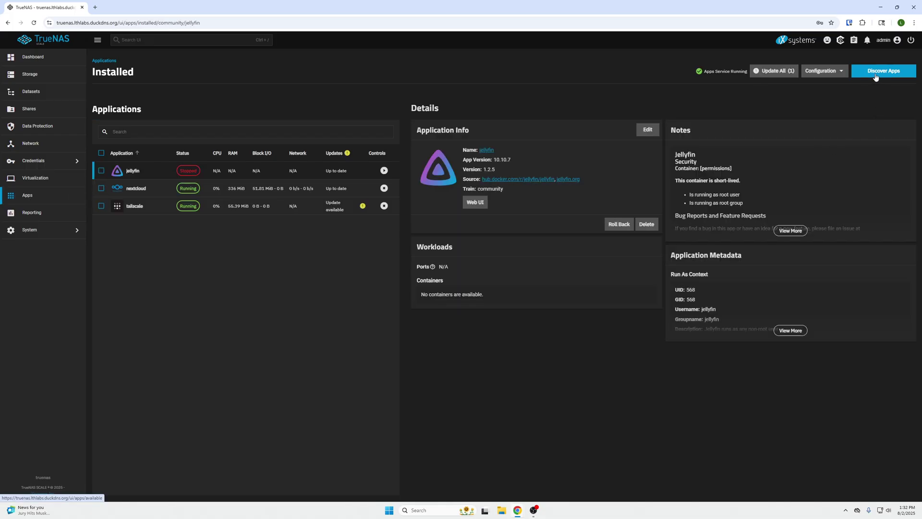
# - Search Discover Apps for 'minecraft' and open the Minecraft Server (Java) app page
pyautogui.click(876, 78)
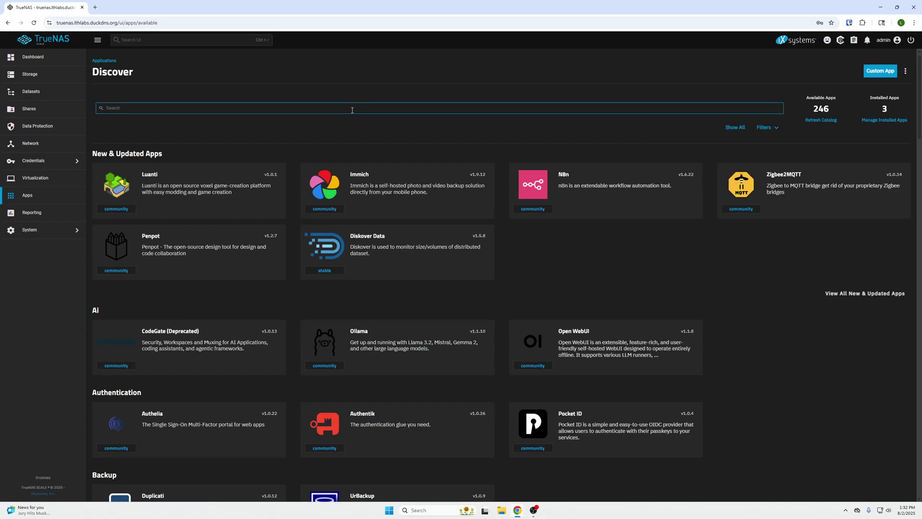
pyautogui.write('minecraft')
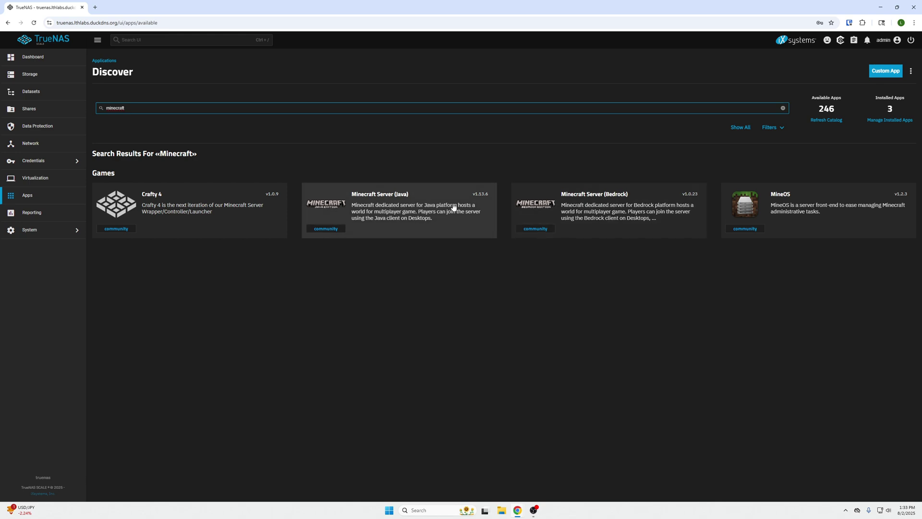
pyautogui.click(453, 207)
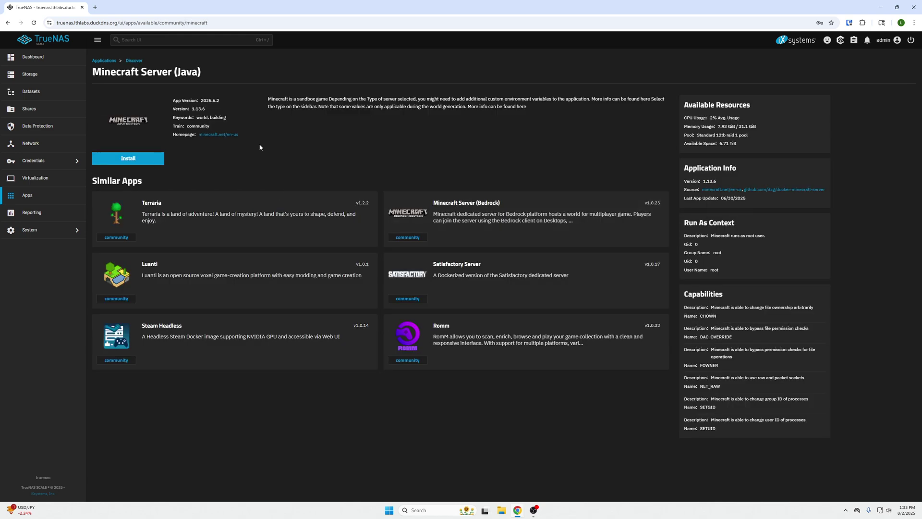
# - Start installing Minecraft Server (Java) and tick the EULA box under Minecraft Configuration
pyautogui.click(151, 160)
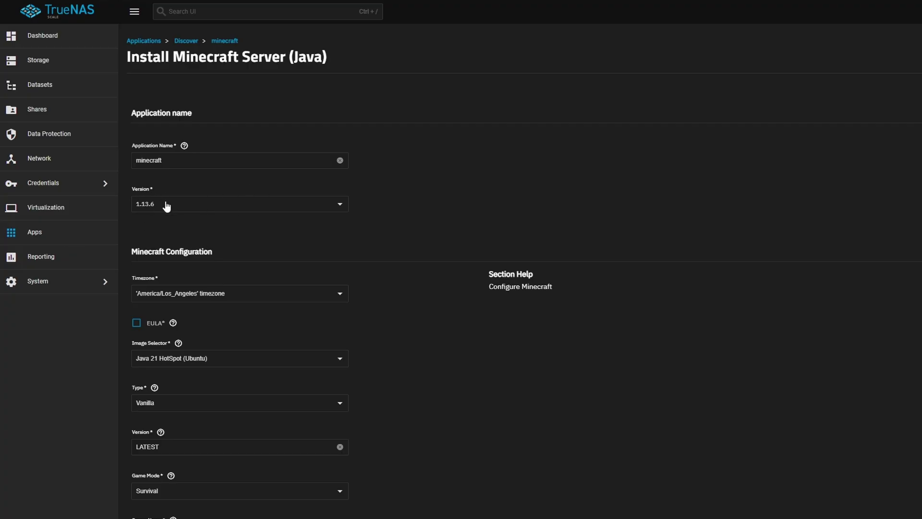
pyautogui.scroll(-1, 191, 168)
pyautogui.scroll(-1, 207, 164)
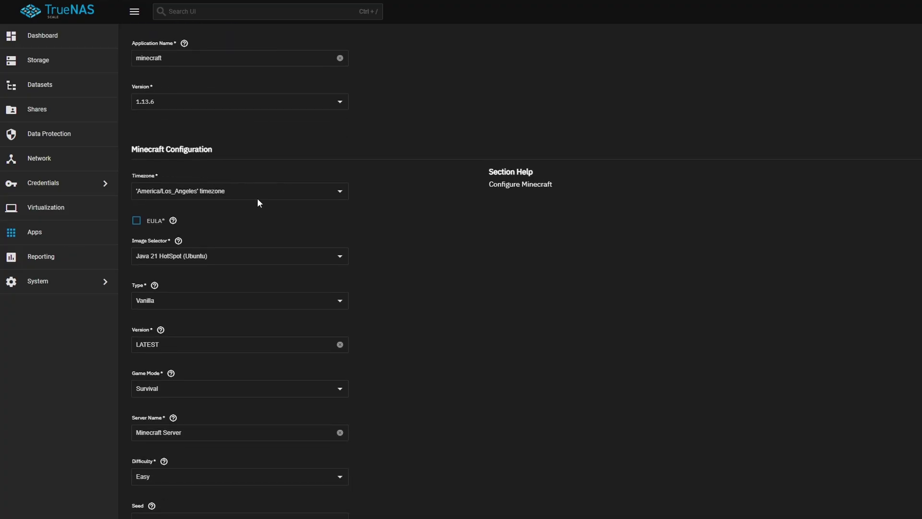
pyautogui.click(136, 222)
pyautogui.click(243, 257)
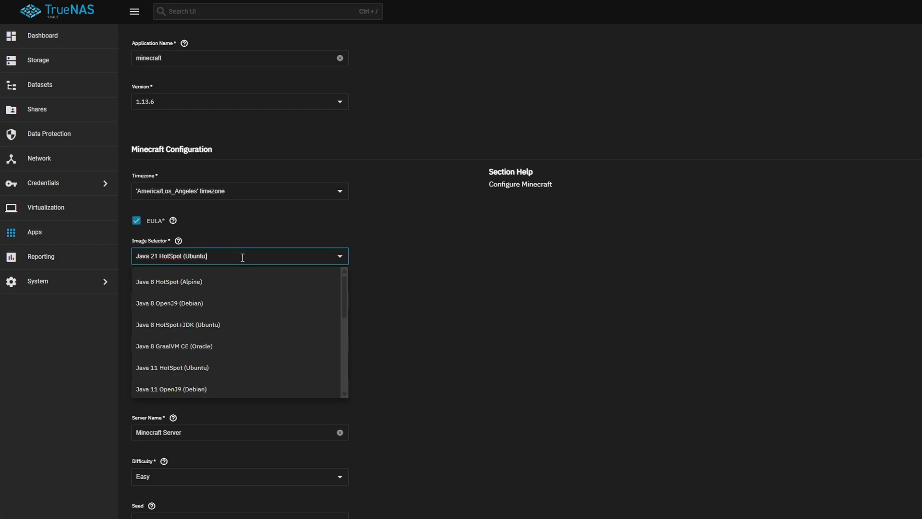
pyautogui.click(394, 268)
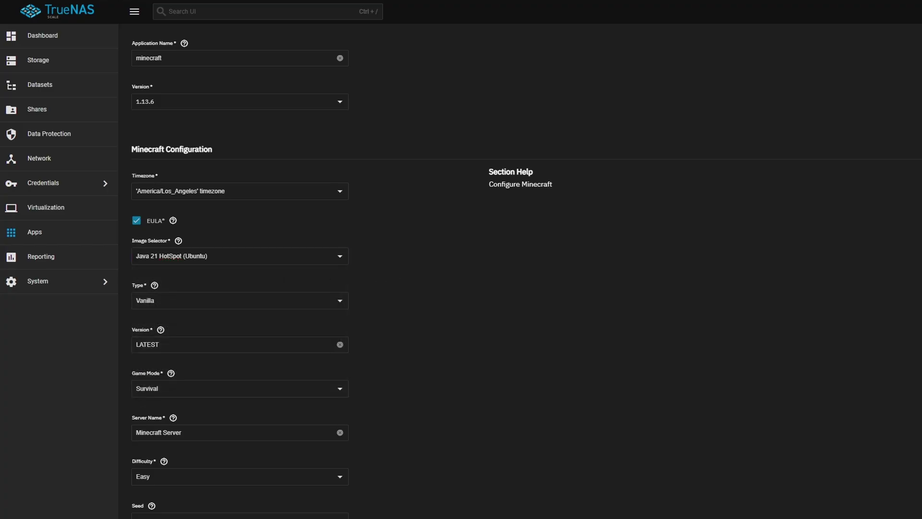
pyautogui.click(254, 305)
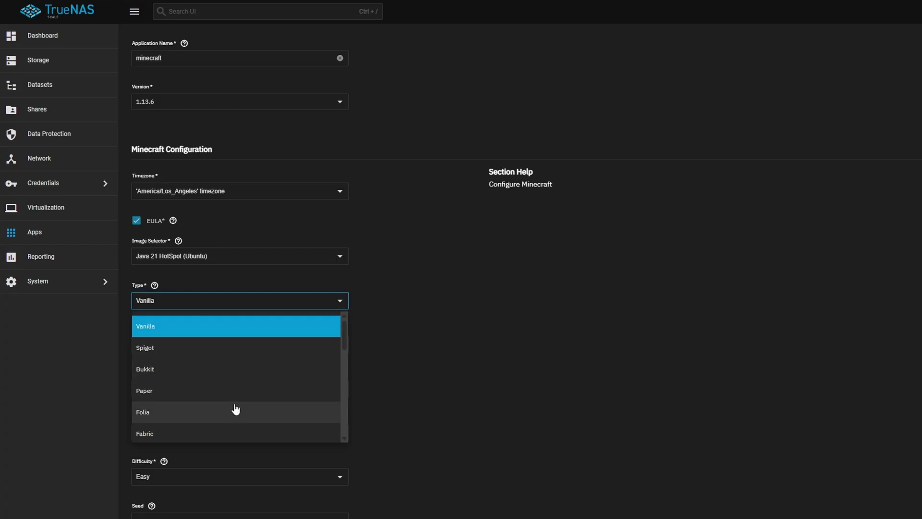
pyautogui.scroll(-2, 236, 409)
pyautogui.scroll(-1, 214, 360)
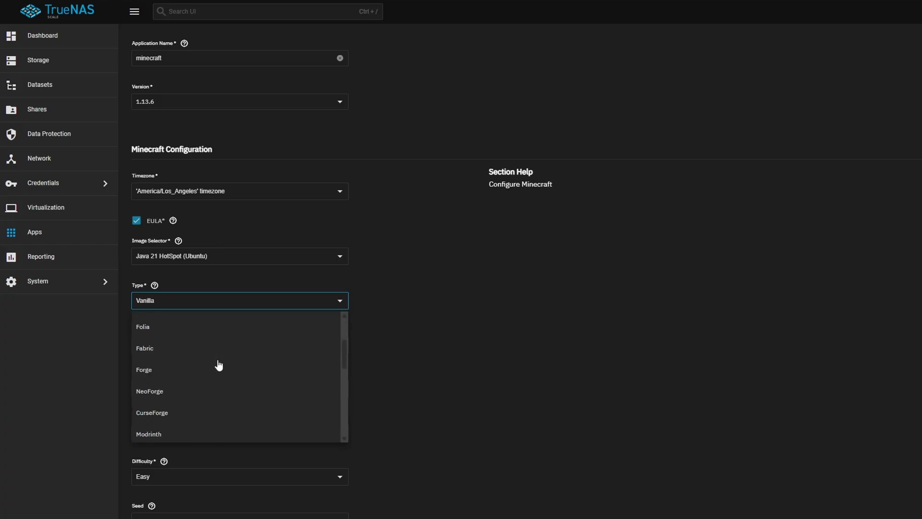
pyautogui.scroll(3, 218, 366)
pyautogui.click(404, 320)
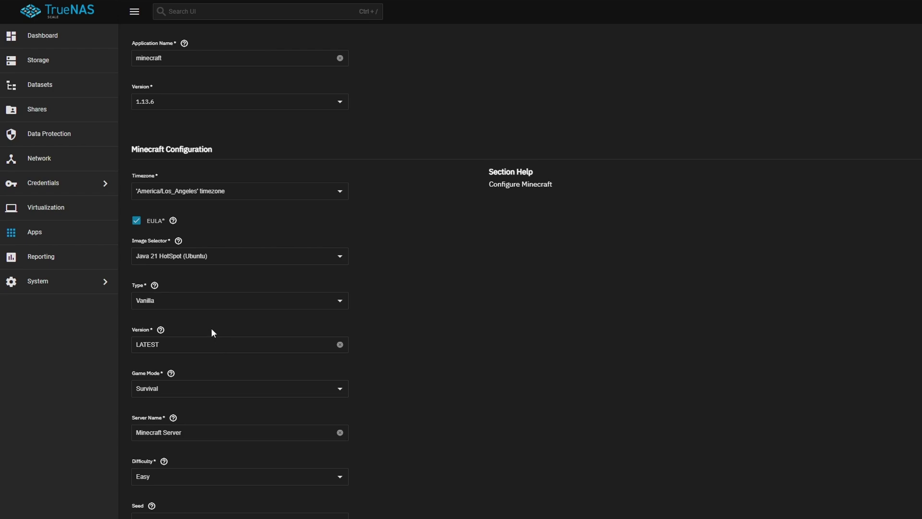
pyautogui.scroll(-1, 269, 338)
pyautogui.click(296, 337)
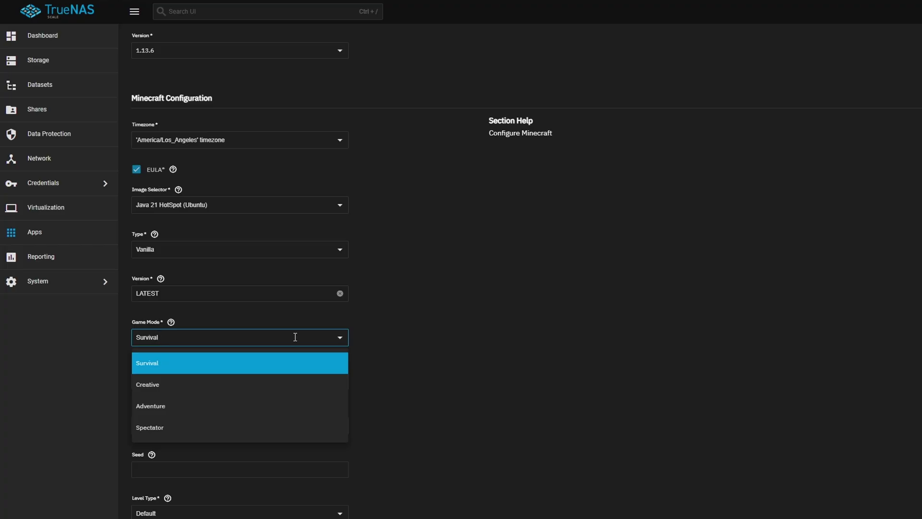
pyautogui.click(391, 327)
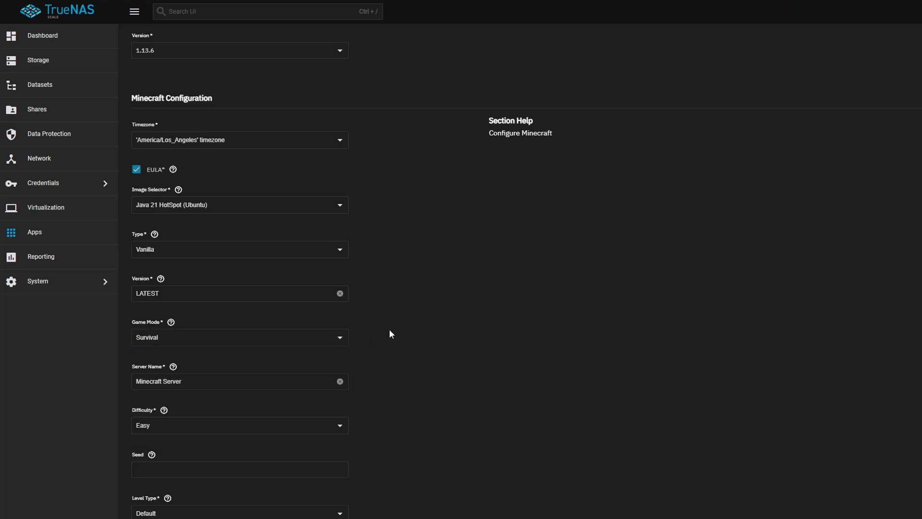
pyautogui.click(257, 383)
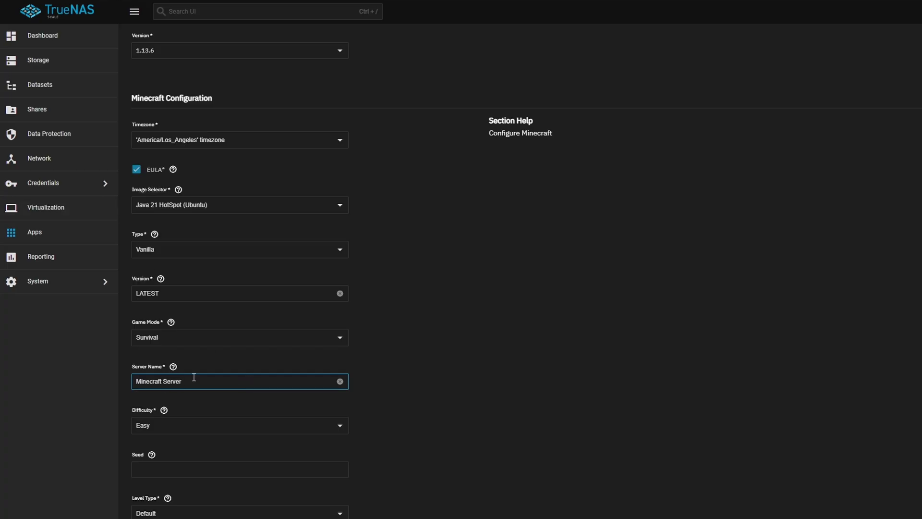
pyautogui.scroll(-2, 221, 384)
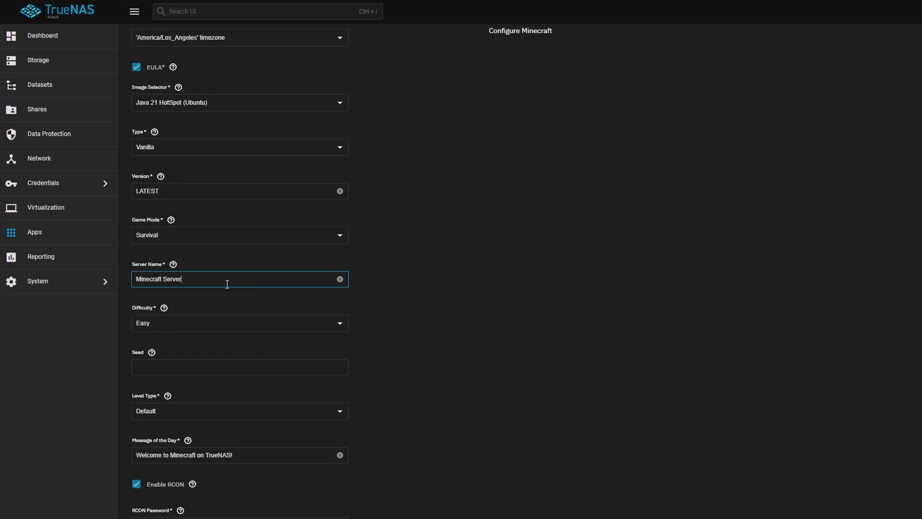
pyautogui.scroll(-1, 419, 316)
pyautogui.scroll(-2, 420, 320)
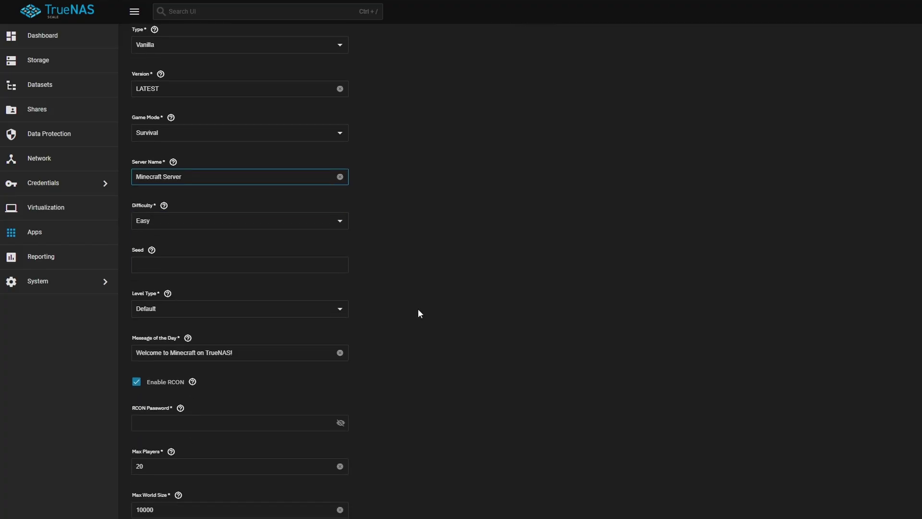
pyautogui.click(276, 220)
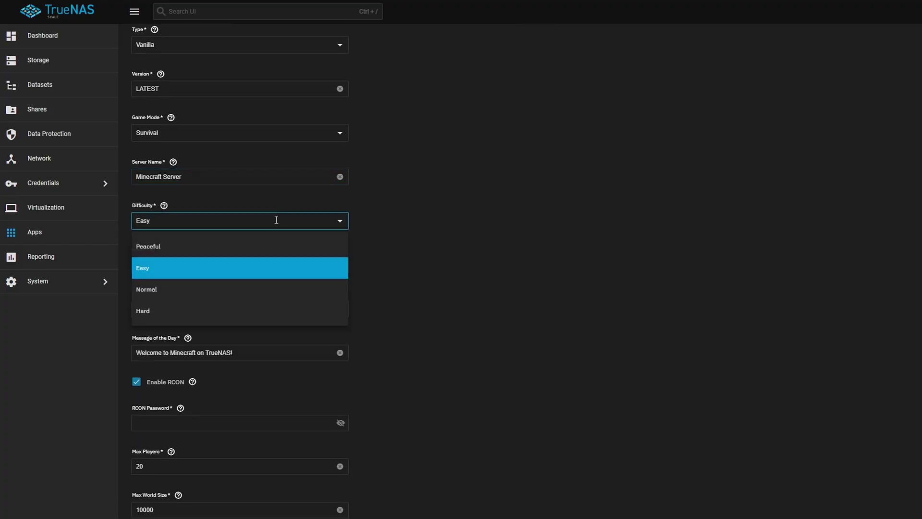
pyautogui.click(402, 217)
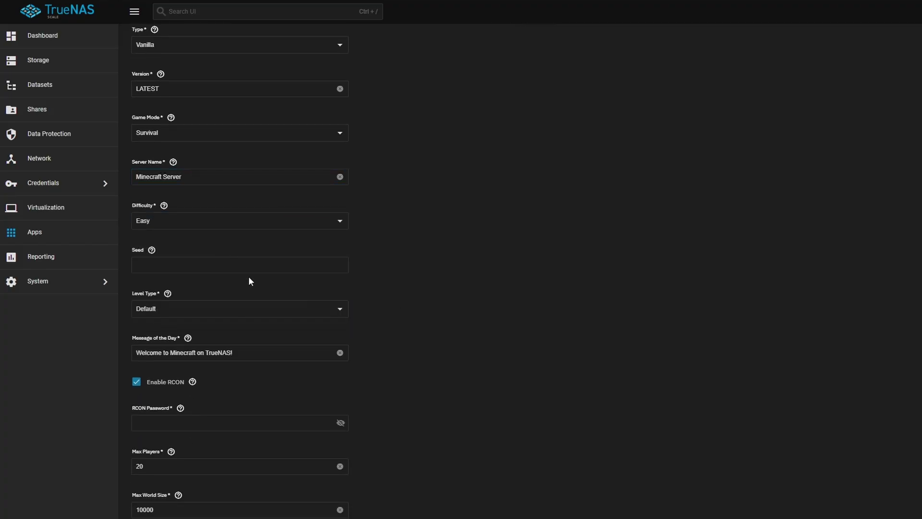
pyautogui.scroll(-1, 266, 283)
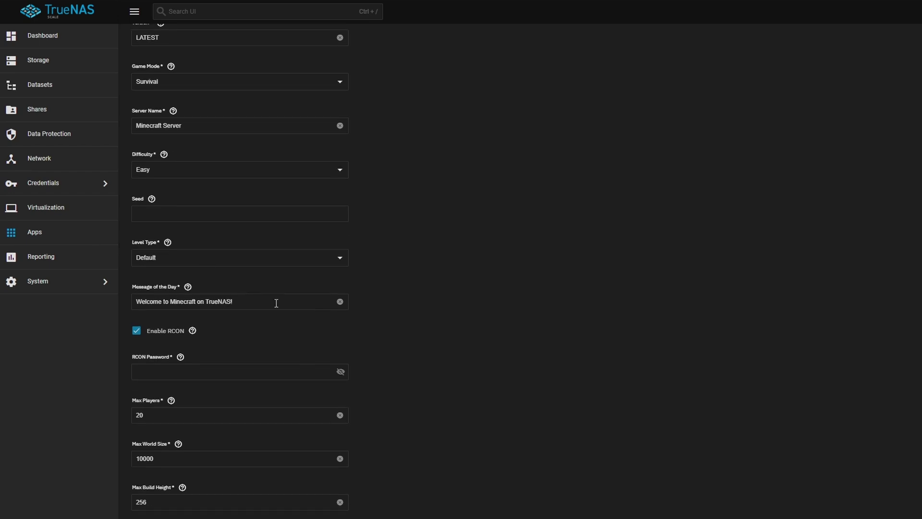
# - Enter an RCON password for the Minecraft server
pyautogui.scroll(-2, 261, 330)
pyautogui.click(210, 271)
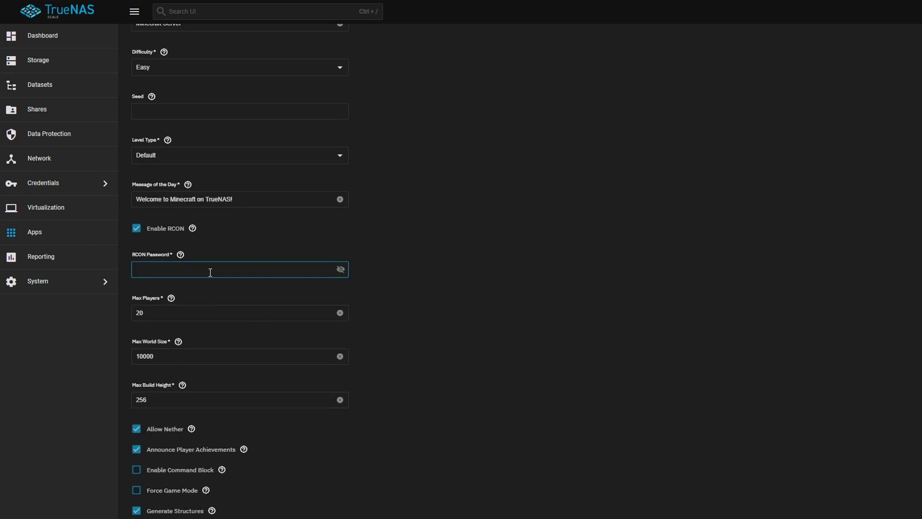
pyautogui.write('password1234')
pyautogui.click(451, 285)
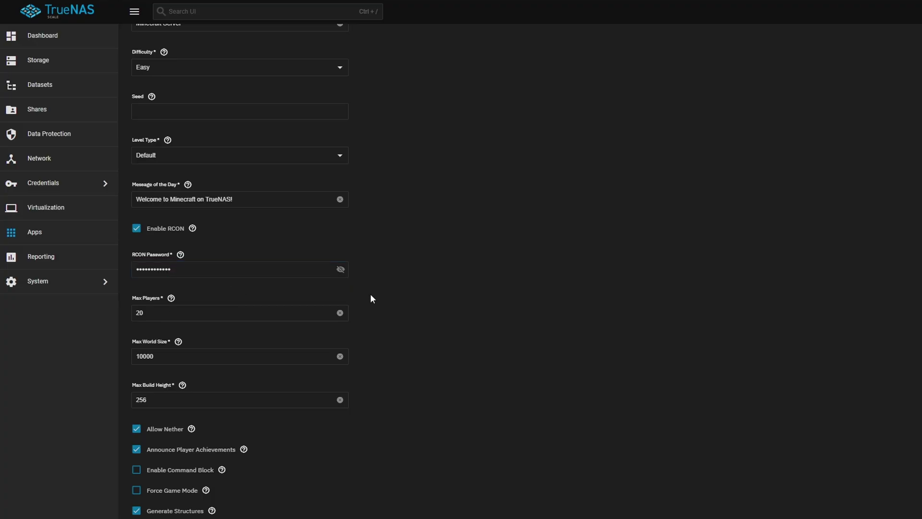
# - Review the remaining settings down to Network Configuration, showing ports 25535 and 25575
pyautogui.scroll(-4, 392, 293)
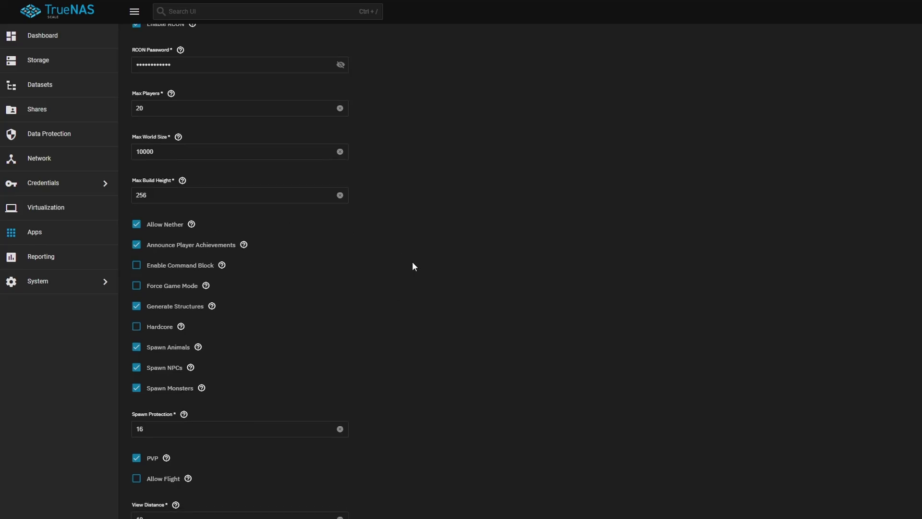
pyautogui.scroll(-2, 412, 263)
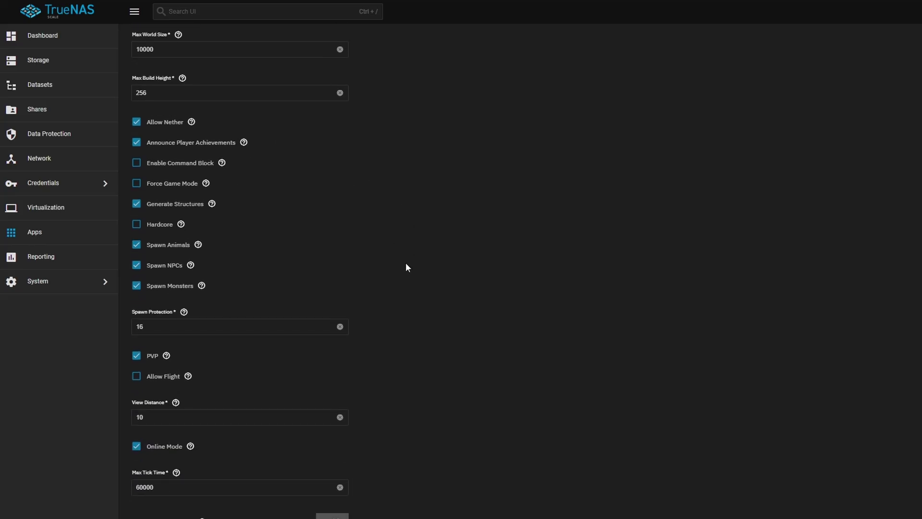
pyautogui.scroll(-2, 406, 266)
pyautogui.scroll(2, 407, 266)
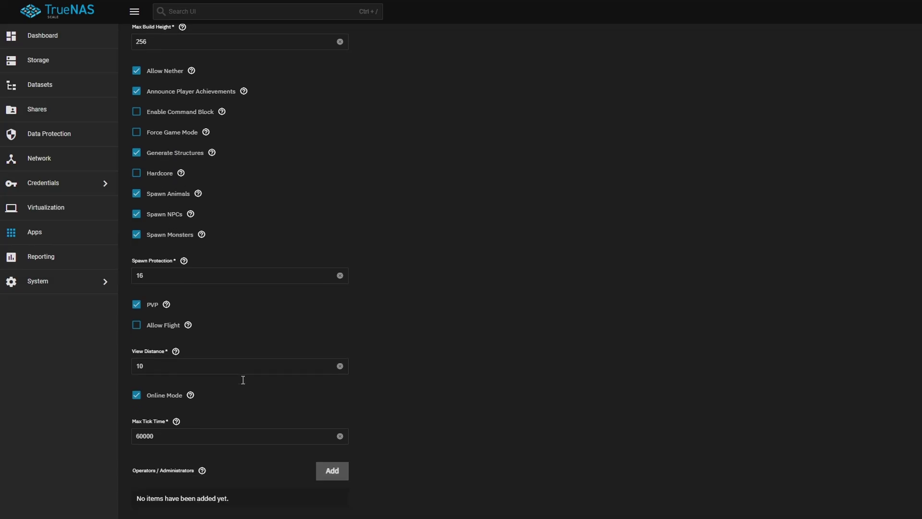
pyautogui.scroll(-2, 243, 380)
pyautogui.scroll(-2, 243, 384)
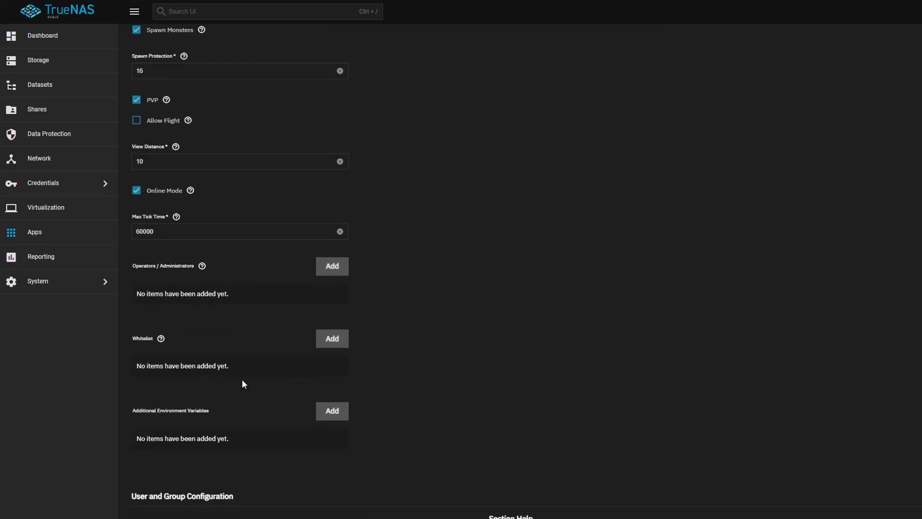
pyautogui.scroll(-4, 243, 383)
pyautogui.scroll(-7, 243, 379)
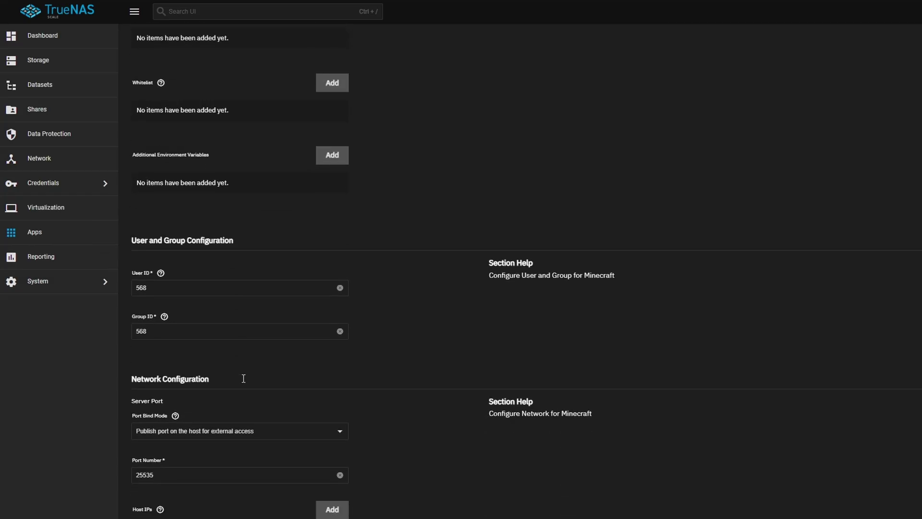
# - Add a Host IP binding of 0.0.0.0 to the Minecraft server port
pyautogui.scroll(-1, 243, 376)
pyautogui.scroll(2, 197, 178)
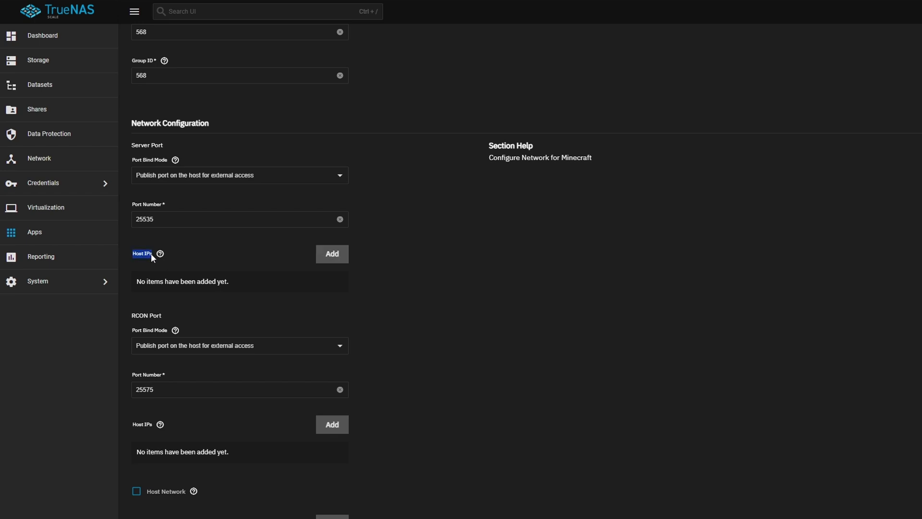
pyautogui.click(344, 259)
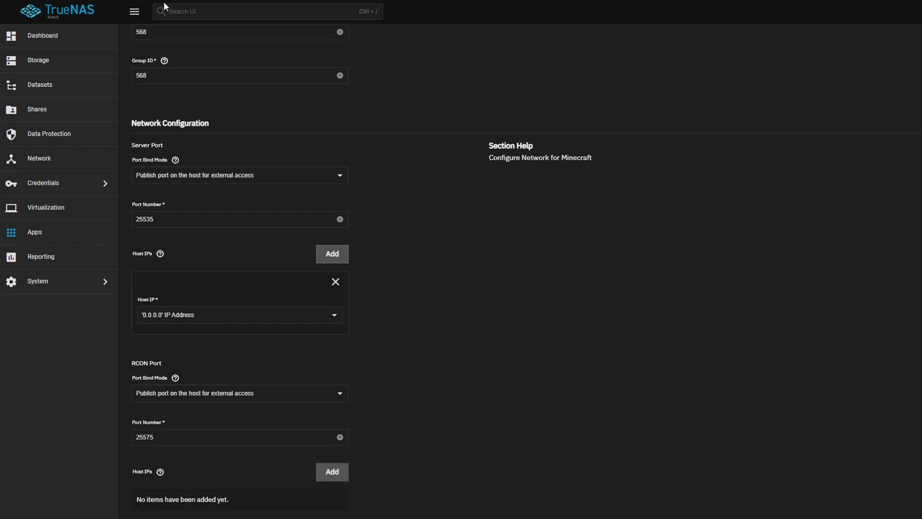
pyautogui.click(59, 42)
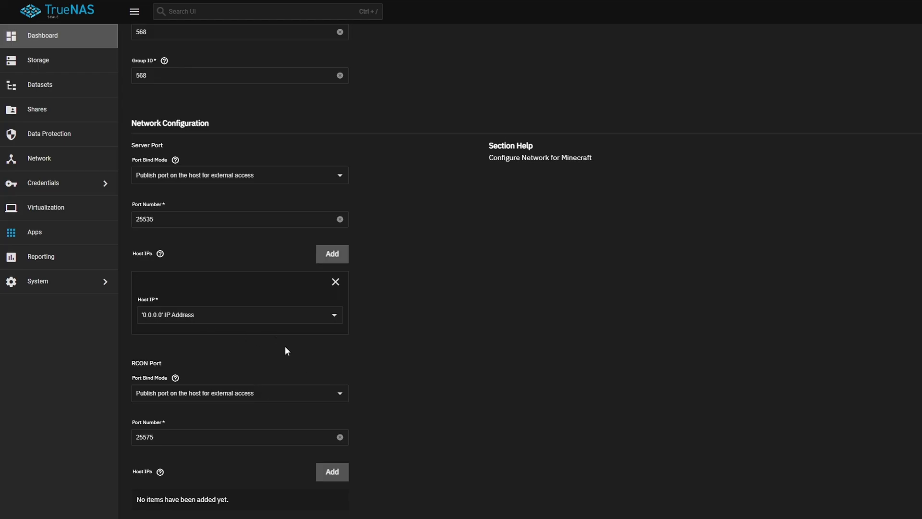
pyautogui.scroll(-2, 287, 344)
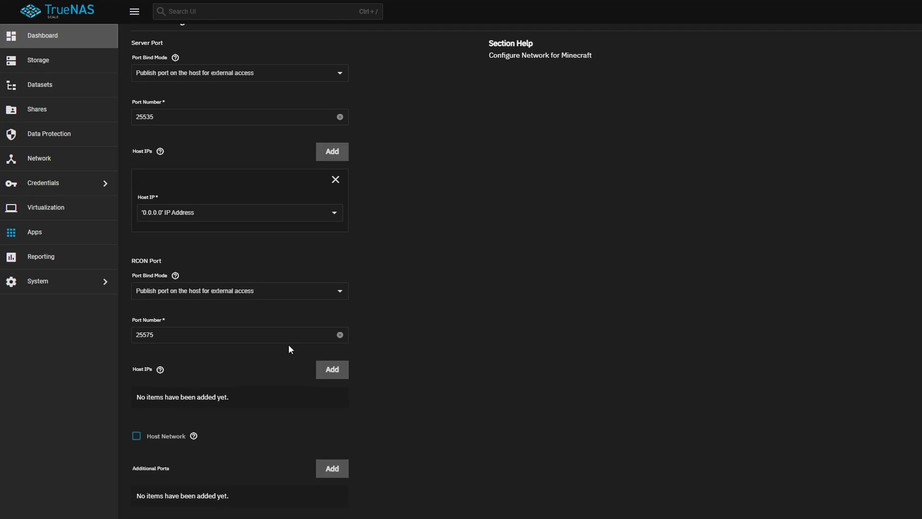
pyautogui.scroll(-4, 288, 343)
# - Keep 2 CPUs and 4096 MiB memory and install the minecraft app
pyautogui.scroll(5, 289, 344)
pyautogui.scroll(-10, 288, 344)
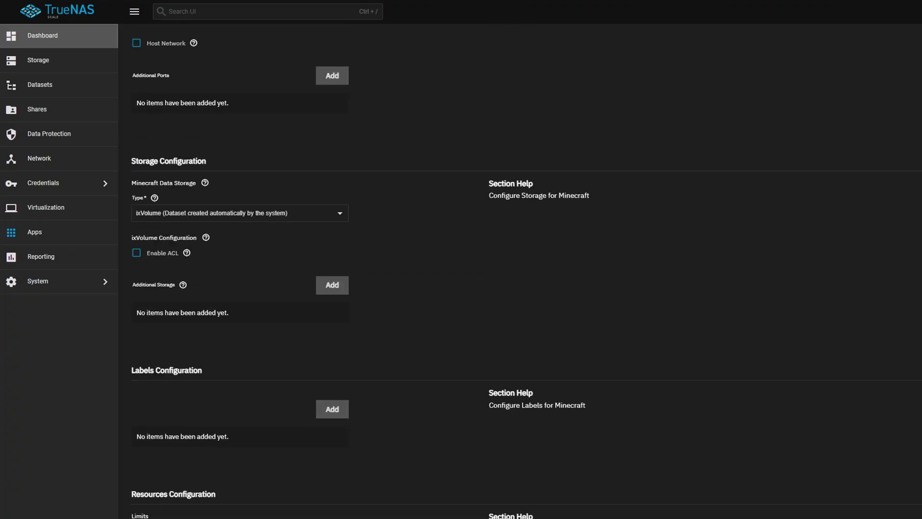
pyautogui.scroll(-3, 235, 398)
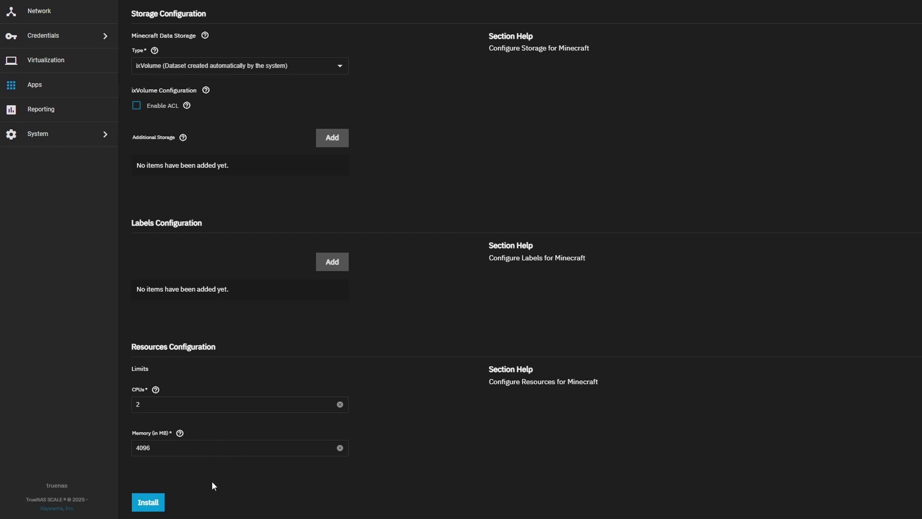
pyautogui.click(156, 501)
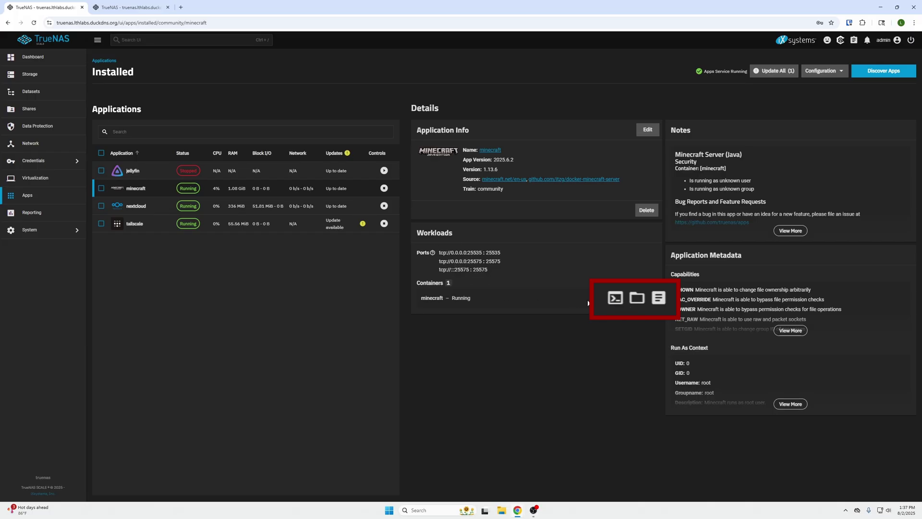
# - Open a /bin/sh shell in the minecraft container, list its files, and dismiss the copy-paste notice
pyautogui.click(625, 298)
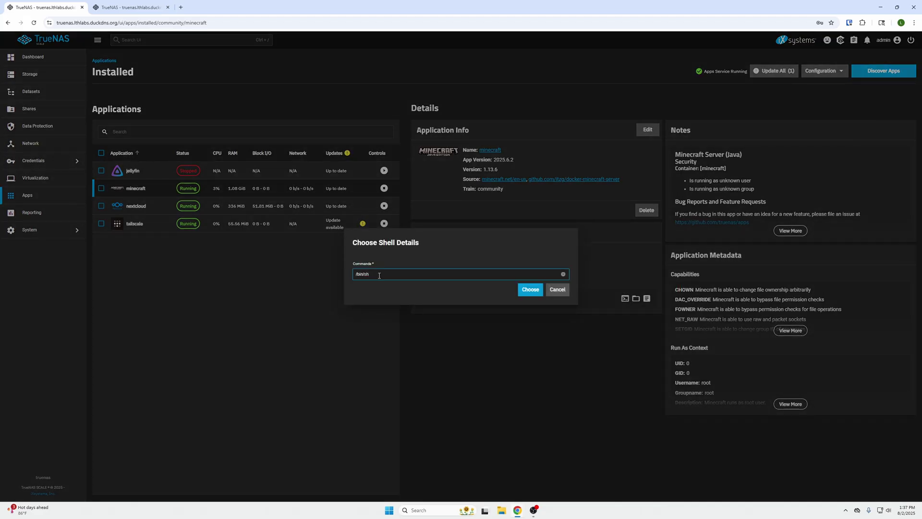
pyautogui.click(530, 289)
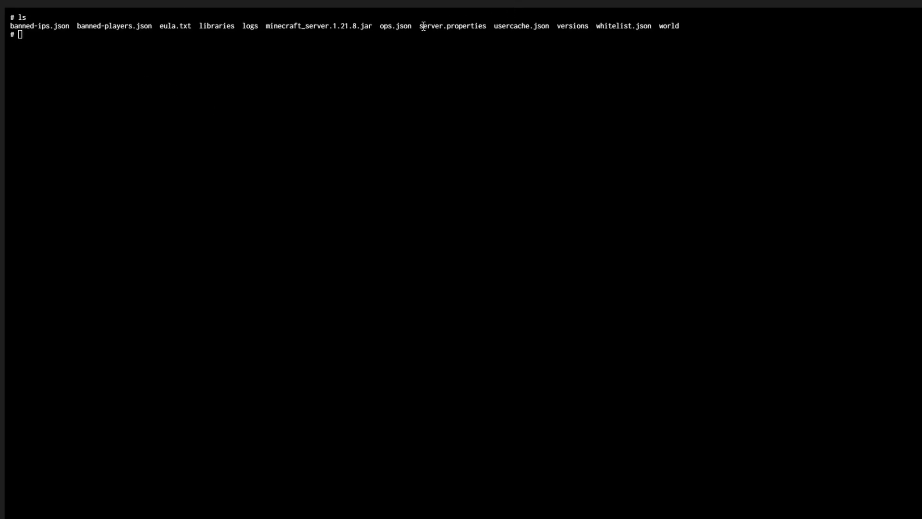
pyautogui.click(132, 39)
pyautogui.rightClick(236, 41)
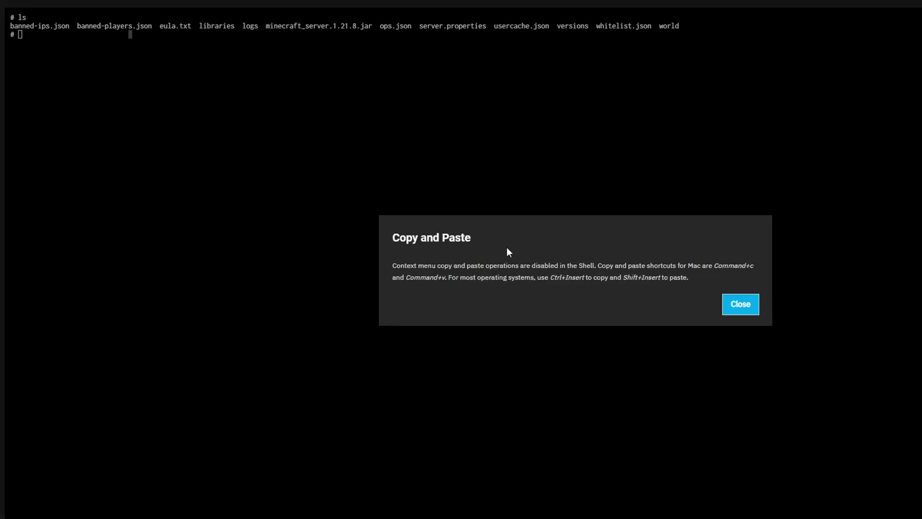
pyautogui.click(746, 310)
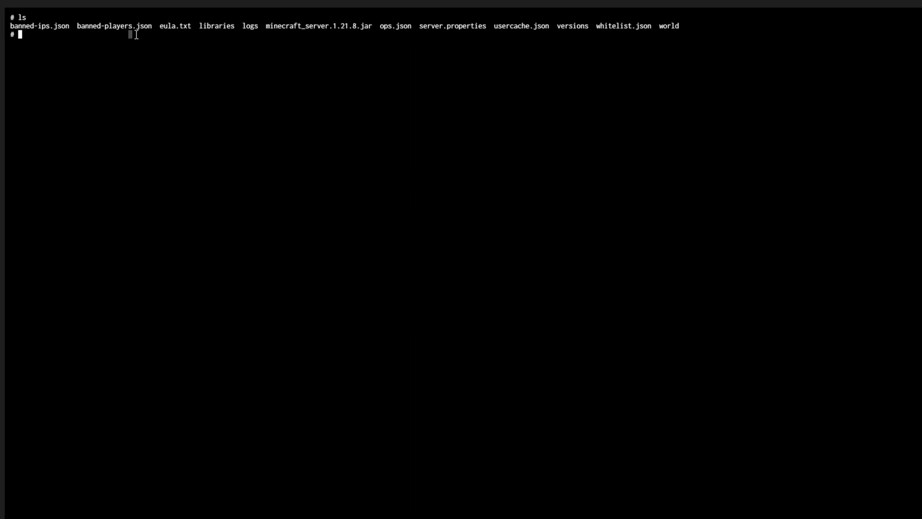
# - Open server.properties with nano and highlight the server-port=25535 line
pyautogui.write('nano server.properties')
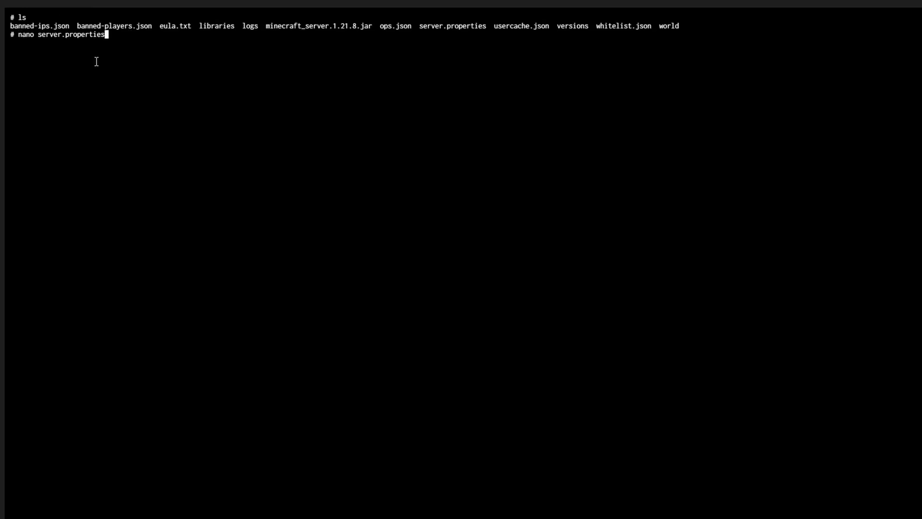
pyautogui.press('Return')
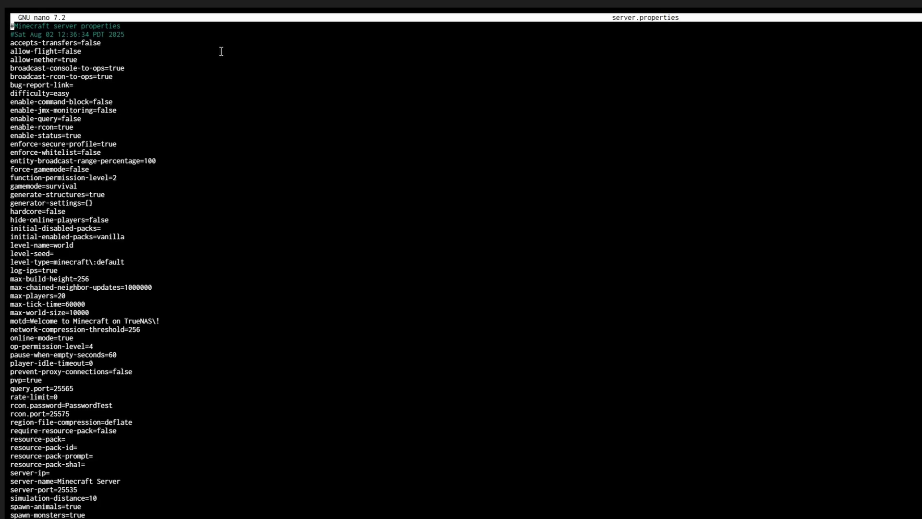
pyautogui.press('Down')
pyautogui.press('Down')
pyautogui.press('Down')
pyautogui.press('Down')
pyautogui.press('Down')
pyautogui.press('Down')
pyautogui.press('Down')
pyautogui.press('Down')
pyautogui.press('Down')
pyautogui.press('Down')
pyautogui.press('Down')
pyautogui.press('Down')
pyautogui.press('Down')
pyautogui.press('Down')
pyautogui.press('Down')
pyautogui.press('Down')
pyautogui.press('Down')
pyautogui.press('Down')
pyautogui.press('Down')
pyautogui.press('Down')
pyautogui.press('Down')
pyautogui.press('Down')
pyautogui.press('Down')
pyautogui.press('Down')
pyautogui.press('Down')
pyautogui.press('Down')
pyautogui.press('Down')
pyautogui.press('Down')
pyautogui.press('Down')
pyautogui.press('Down')
pyautogui.press('Down')
pyautogui.press('Down')
pyautogui.press('Down')
pyautogui.press('Down')
pyautogui.press('Down')
pyautogui.press('Down')
pyautogui.press('Down')
pyautogui.press('Down')
pyautogui.press('Down')
pyautogui.press('Down')
pyautogui.press('Down')
pyautogui.press('Down')
pyautogui.press('Down')
pyautogui.press('Down')
pyautogui.press('Down')
pyautogui.press('Down')
pyautogui.press('Down')
pyautogui.press('Down')
pyautogui.press('Down')
pyautogui.press('Down')
pyautogui.press('Down')
pyautogui.press('Down')
pyautogui.press('Down')
pyautogui.press('Down')
pyautogui.press('Down')
pyautogui.press('Up')
pyautogui.press('Up')
pyautogui.press('Down')
pyautogui.press('Down')
pyautogui.moveTo(12, 476); pyautogui.dragTo(117, 487)
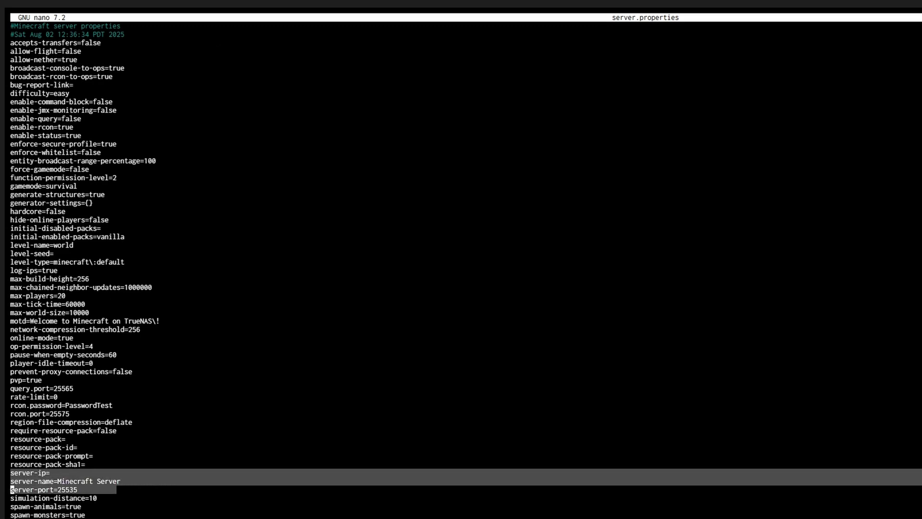
pyautogui.click(84, 489)
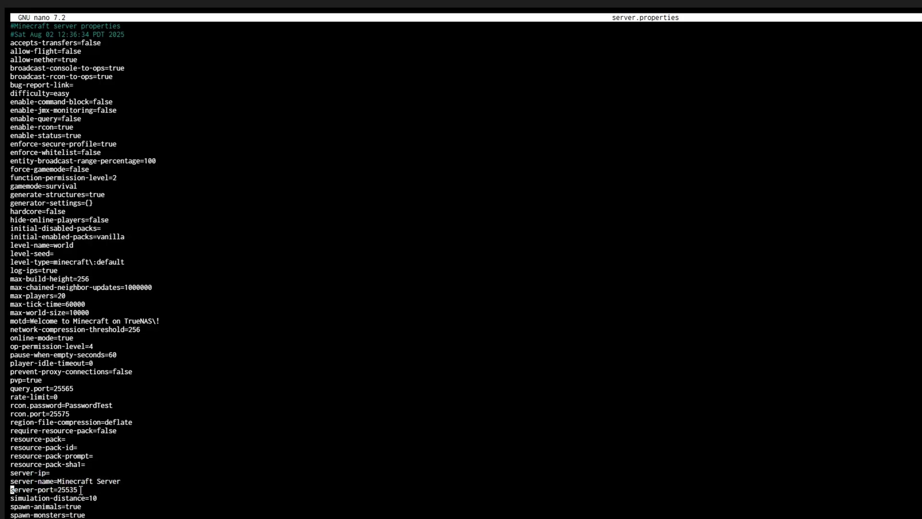
pyautogui.moveTo(81, 490); pyautogui.dragTo(10, 490)
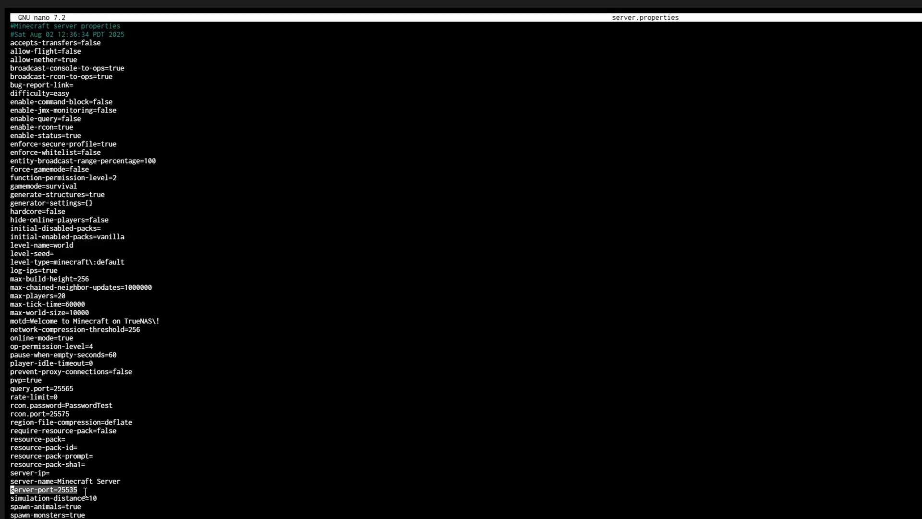
pyautogui.click(85, 492)
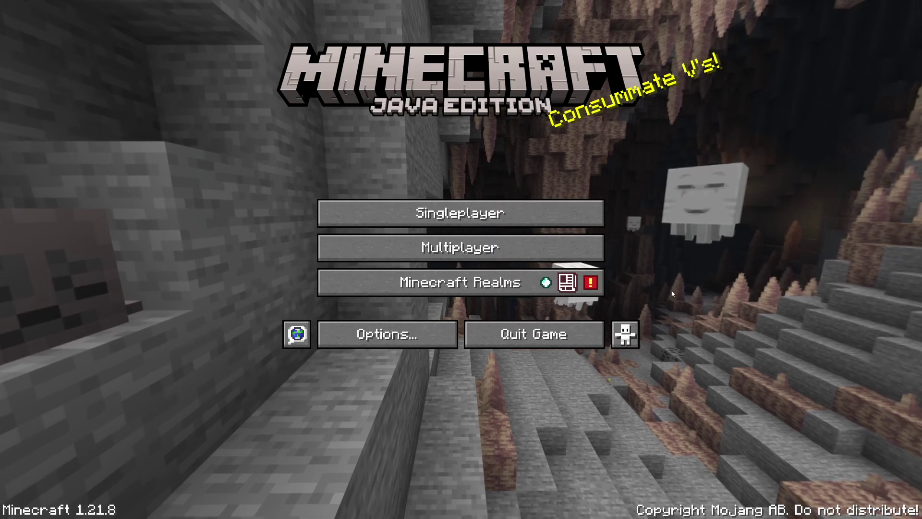
# - Use Multiplayer Direct Connection to join 192.168.50.196:25535
pyautogui.click(510, 245)
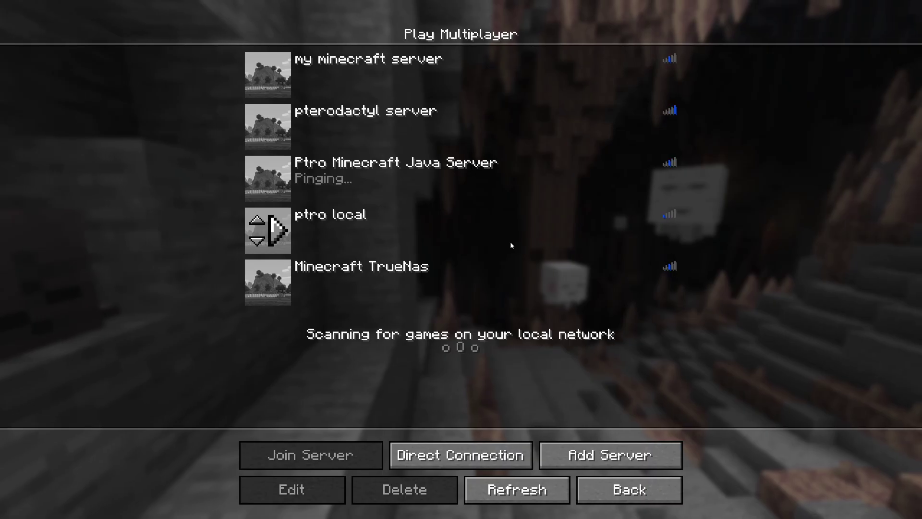
pyautogui.click(428, 451)
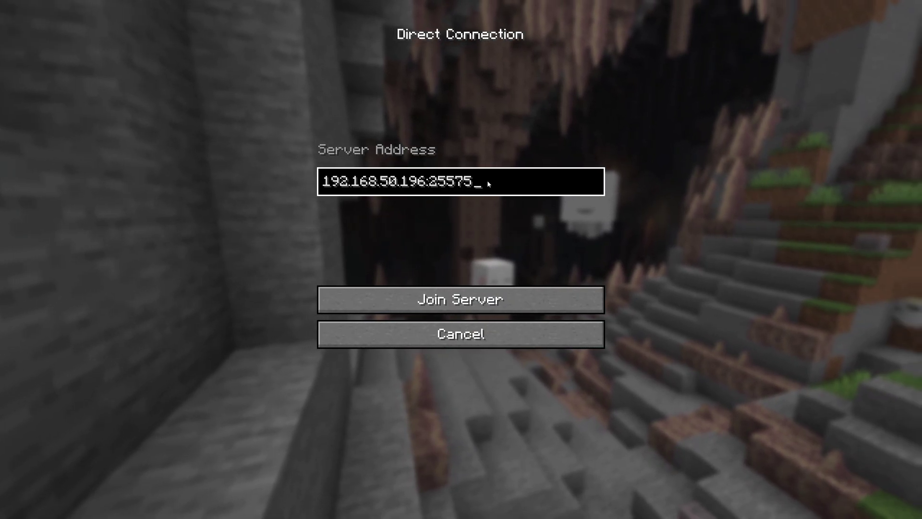
pyautogui.press('BackSpace')
pyautogui.press('BackSpace')
pyautogui.write('35')
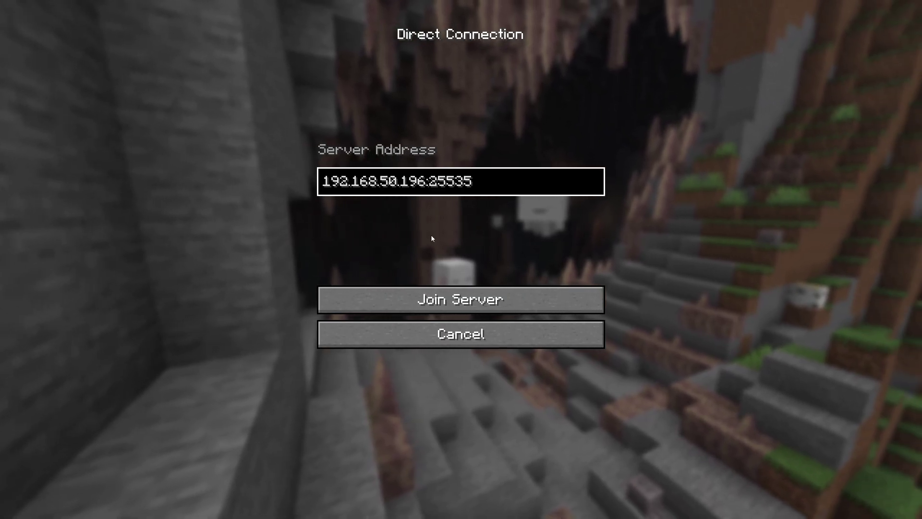
pyautogui.click(457, 299)
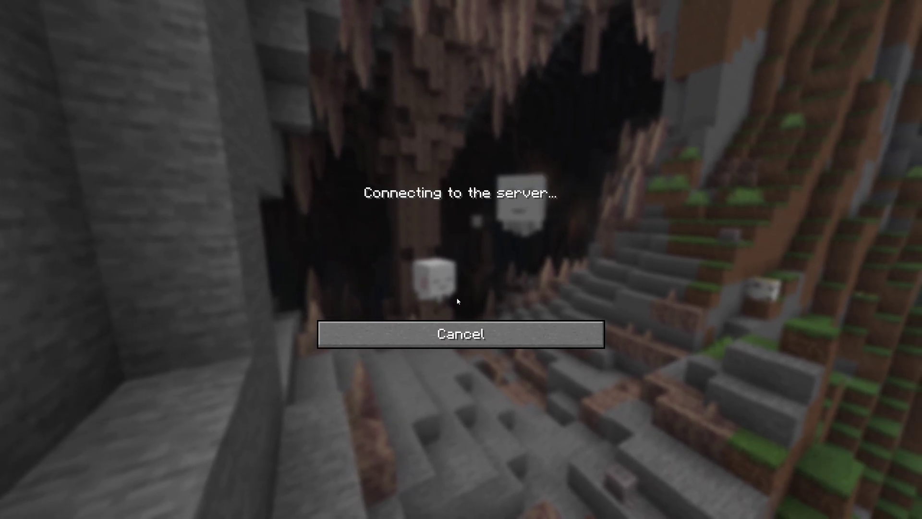